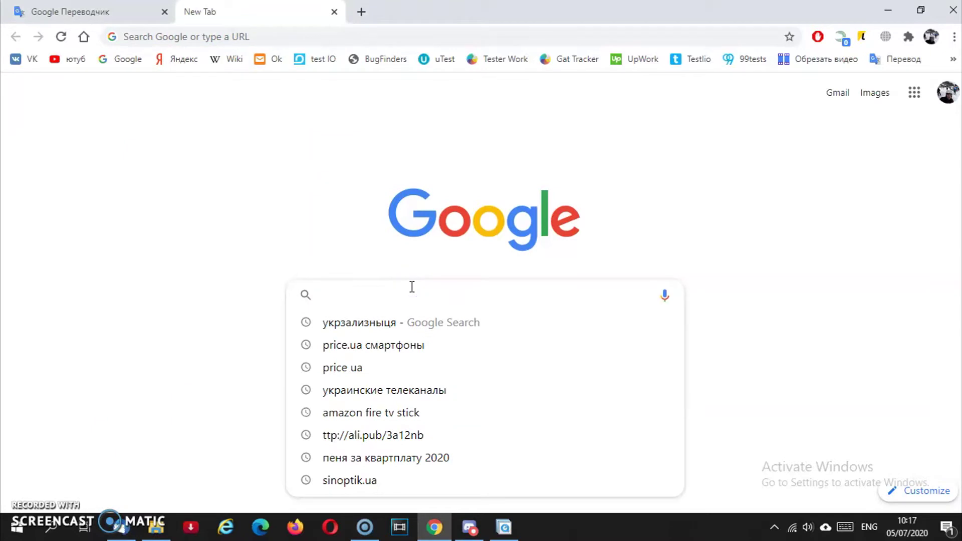
# Search Google for укрзализныця, open the Ukrzaliznytsia booking site from the results and check its booking.uz.gov.ua address.
pyautogui.click(369, 327)
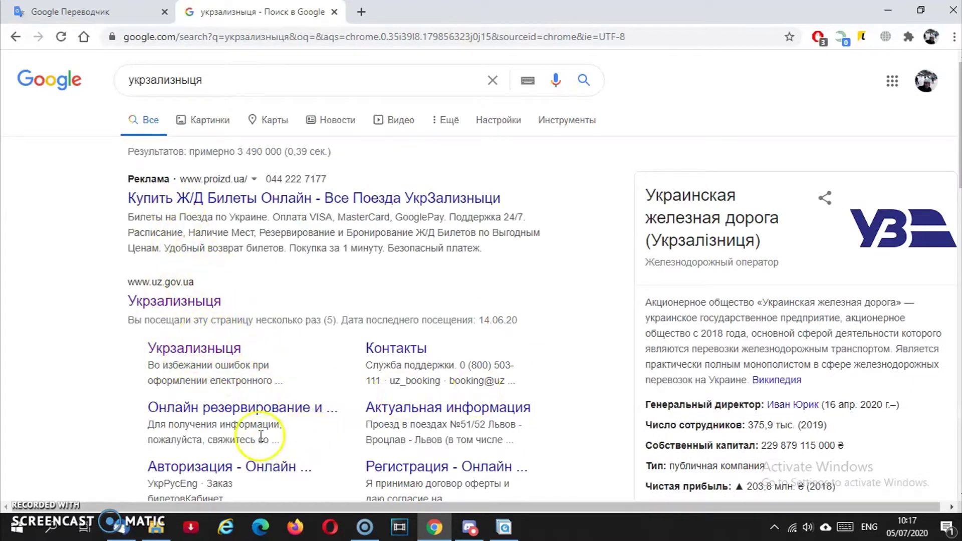
pyautogui.click(204, 352)
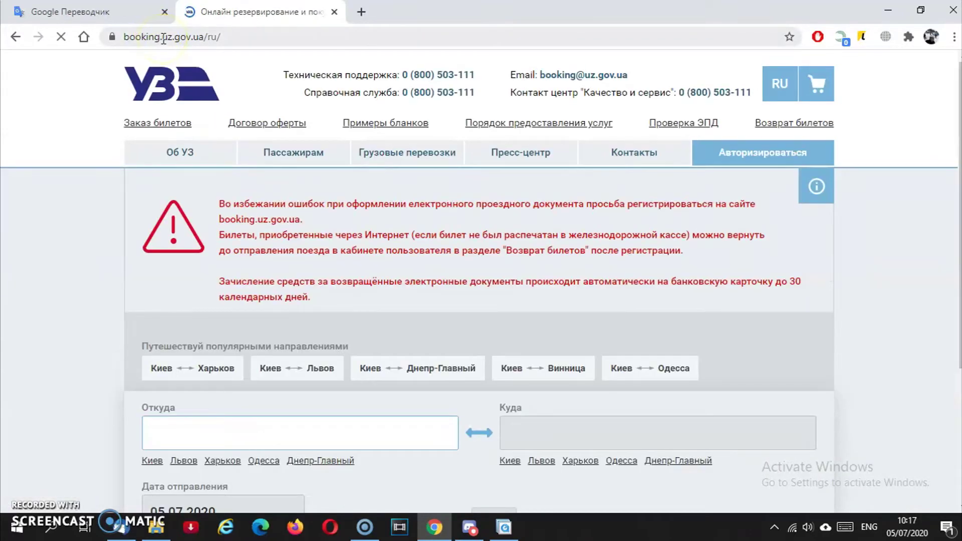
pyautogui.click(164, 39)
pyautogui.moveTo(157, 38); pyautogui.dragTo(195, 40)
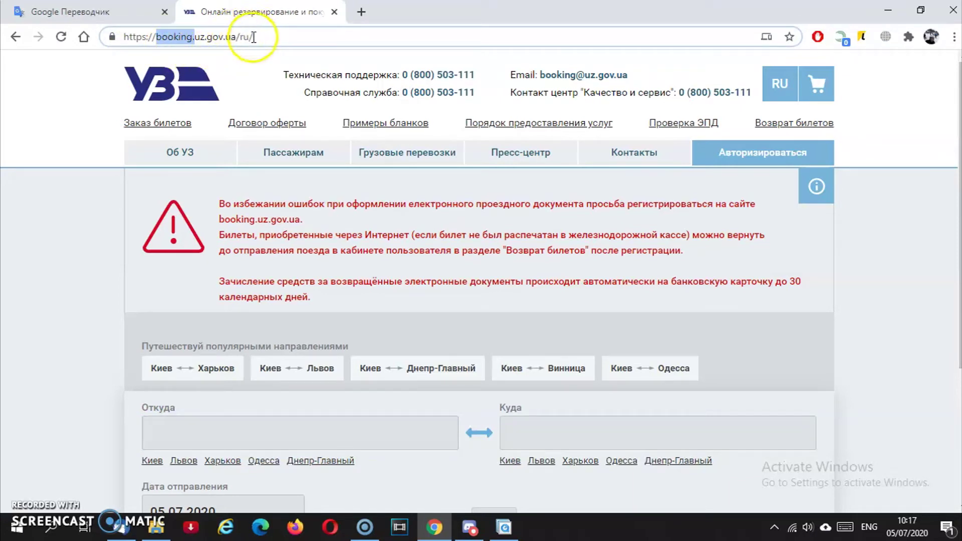
pyautogui.moveTo(407, 153)
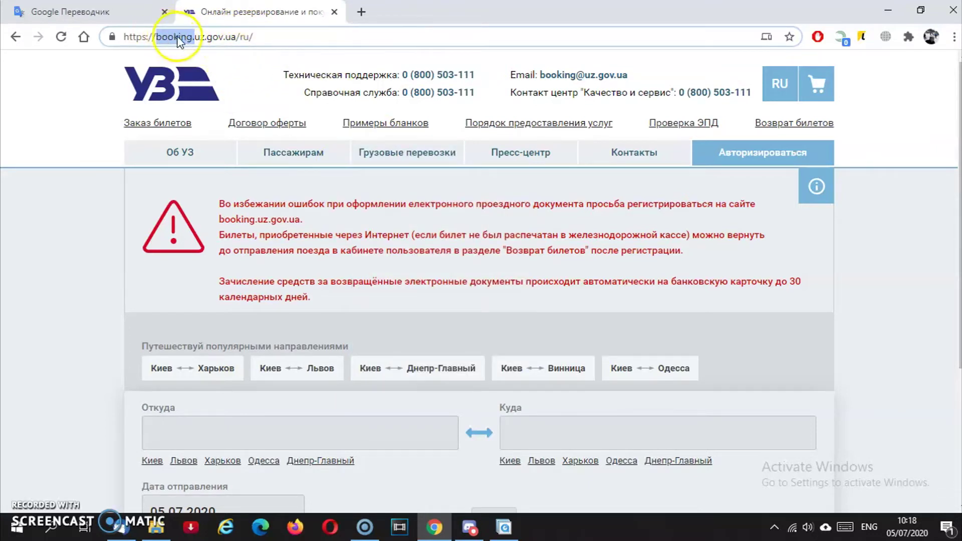
pyautogui.click(827, 246)
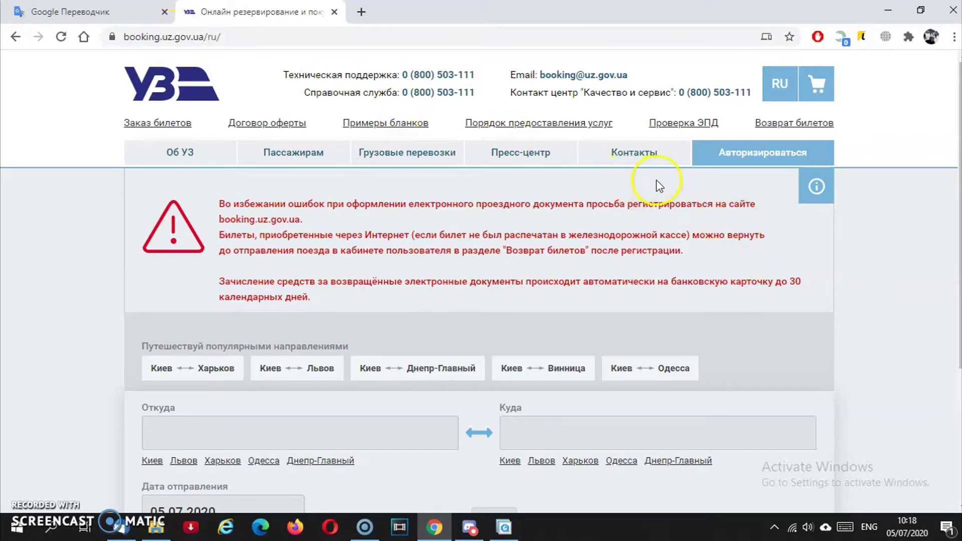
# Go to the ticket return section (Возврат билетов) and sign in through Facebook.
pyautogui.moveTo(858, 121); pyautogui.dragTo(755, 125)
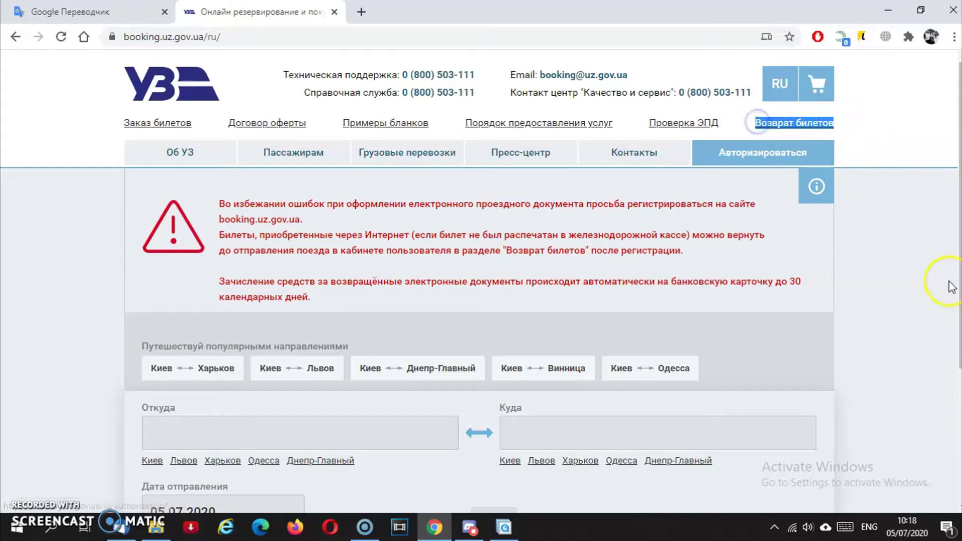
pyautogui.click(803, 125)
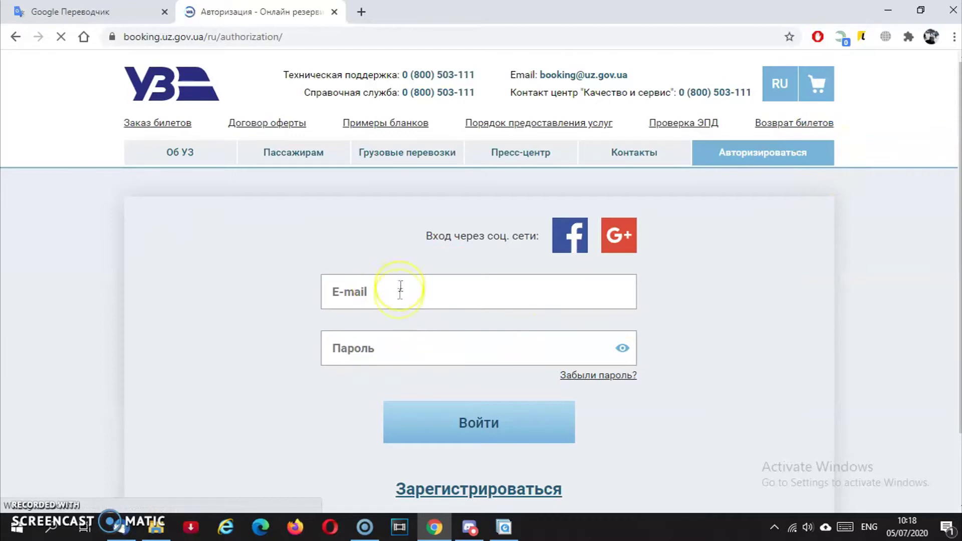
pyautogui.scroll(-2, 351, 301)
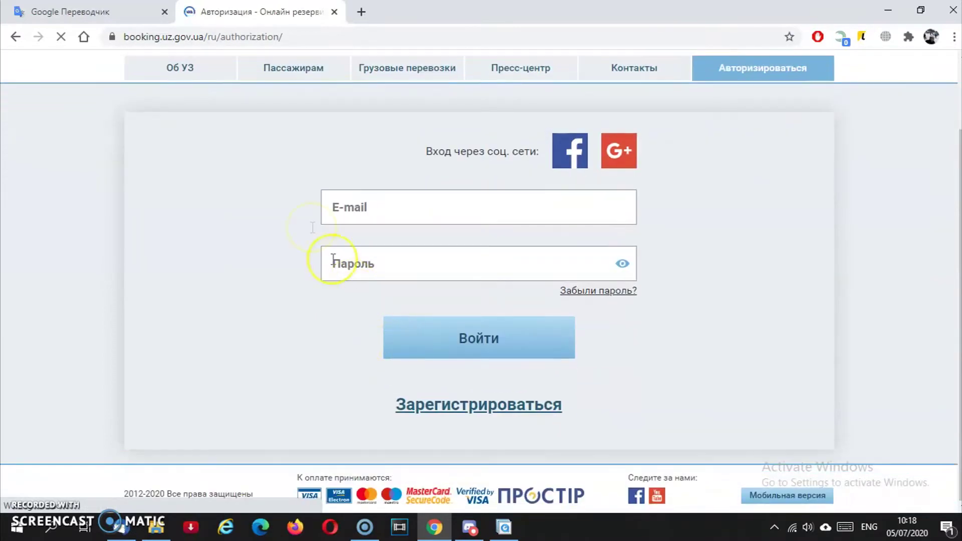
pyautogui.click(345, 211)
pyautogui.click(755, 273)
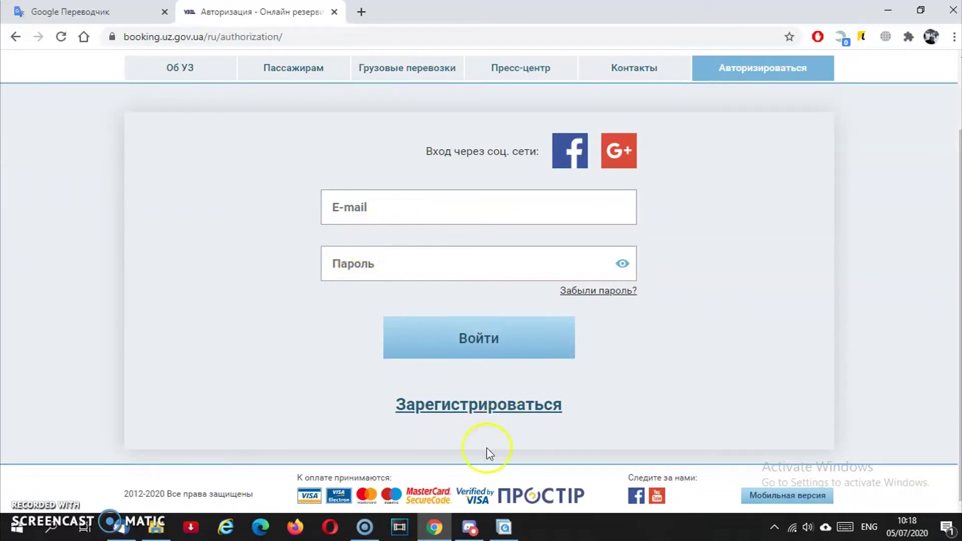
pyautogui.scroll(2, 698, 402)
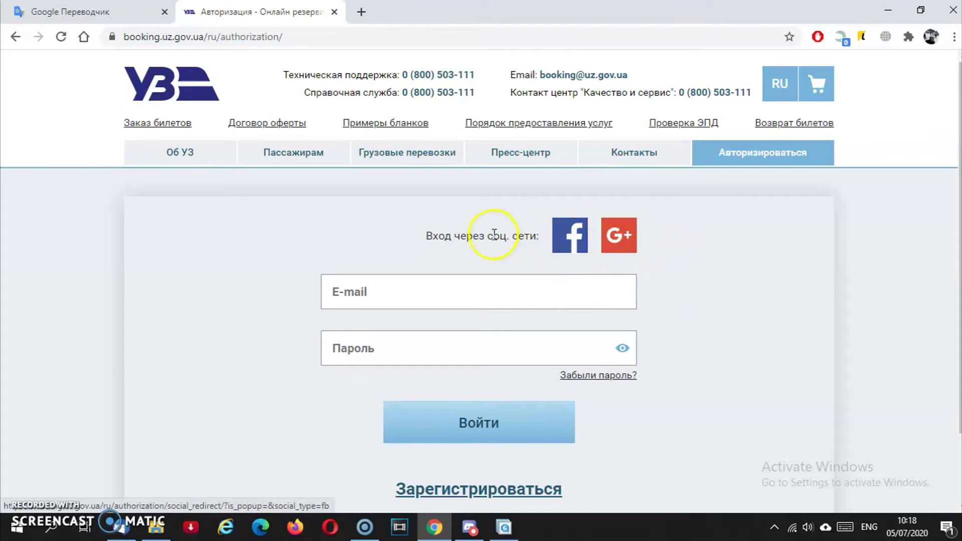
pyautogui.click(572, 239)
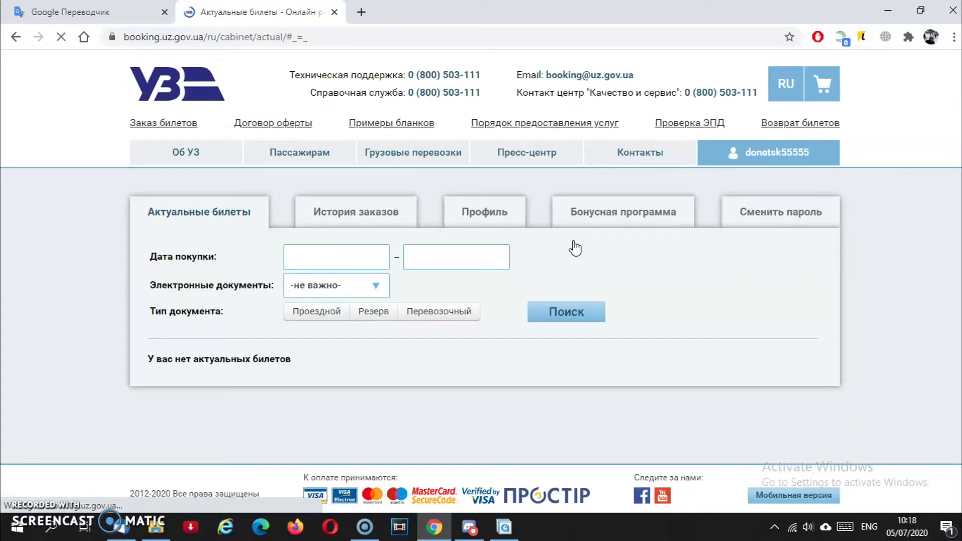
# Open the Возврат билетов form from the signed-in account and look over its fields down to the submit option.
pyautogui.moveTo(764, 151)
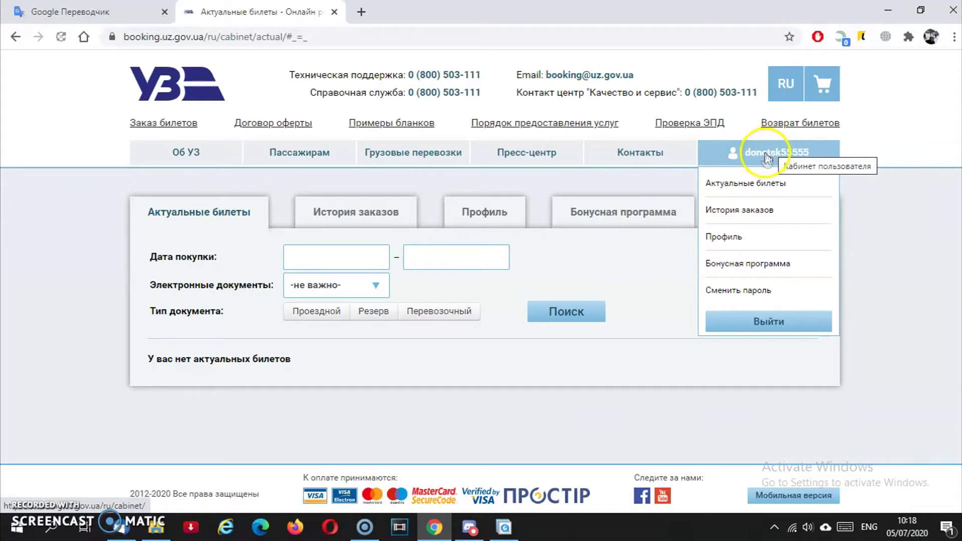
pyautogui.click(811, 125)
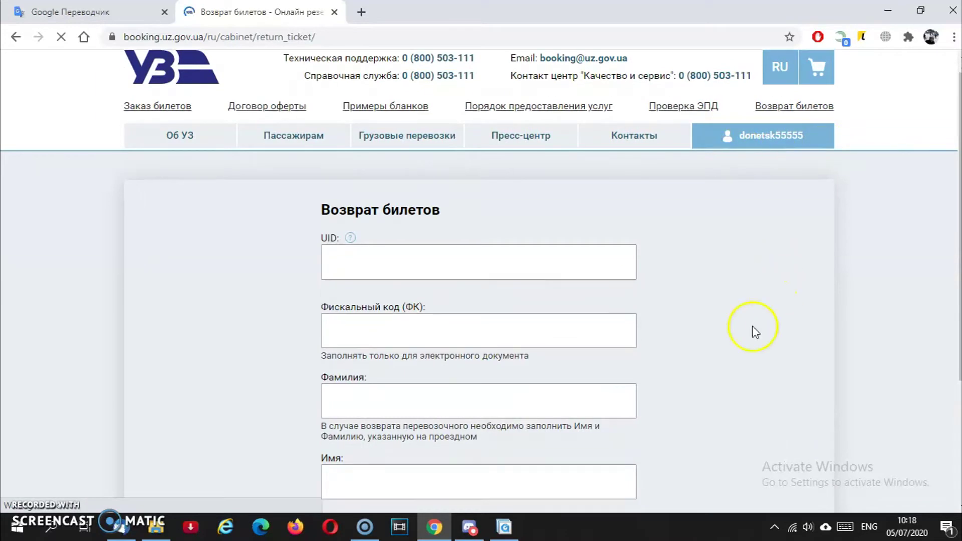
pyautogui.scroll(-4, 752, 326)
pyautogui.scroll(2, 753, 326)
pyautogui.scroll(-2, 753, 327)
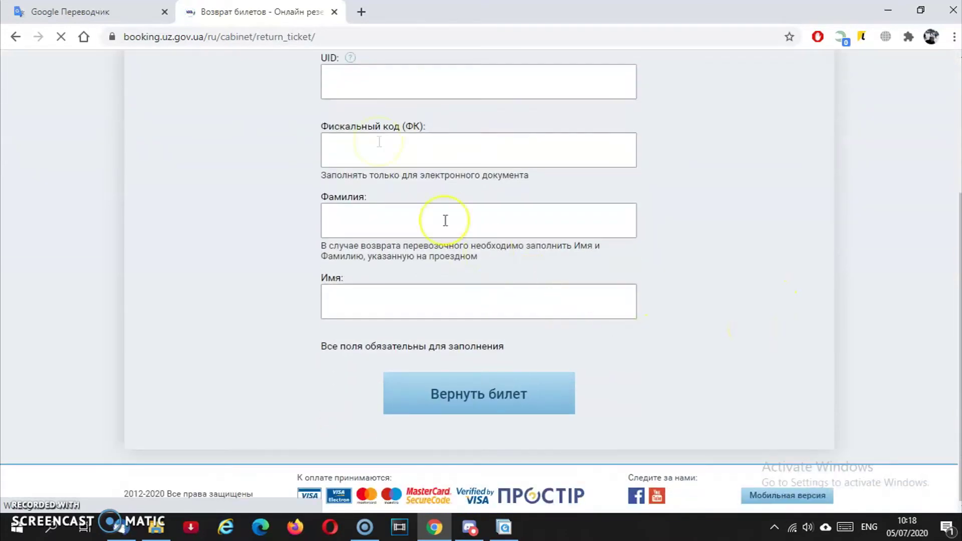
pyautogui.scroll(1, 373, 116)
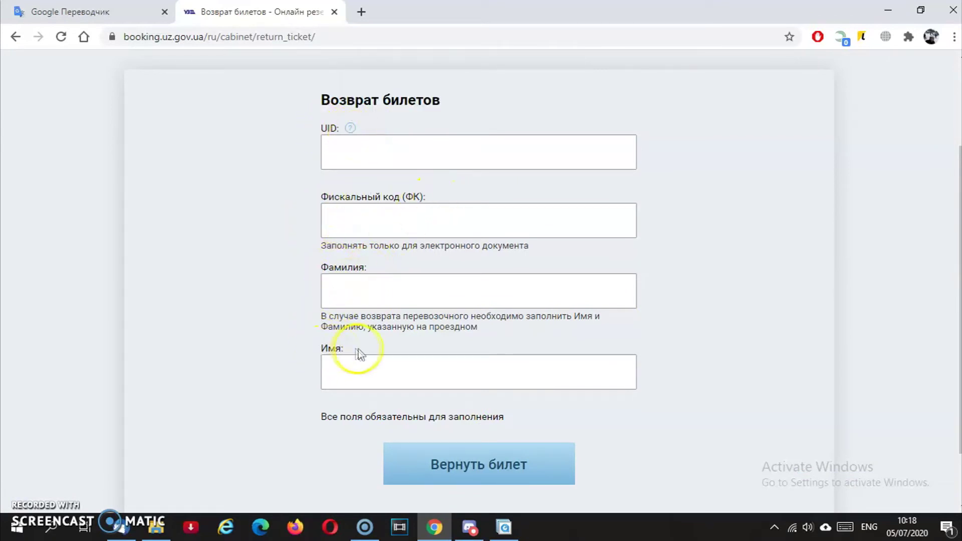
# Examine the surname and first name fields of the return form and read the help hint on the UID format.
pyautogui.click(352, 284)
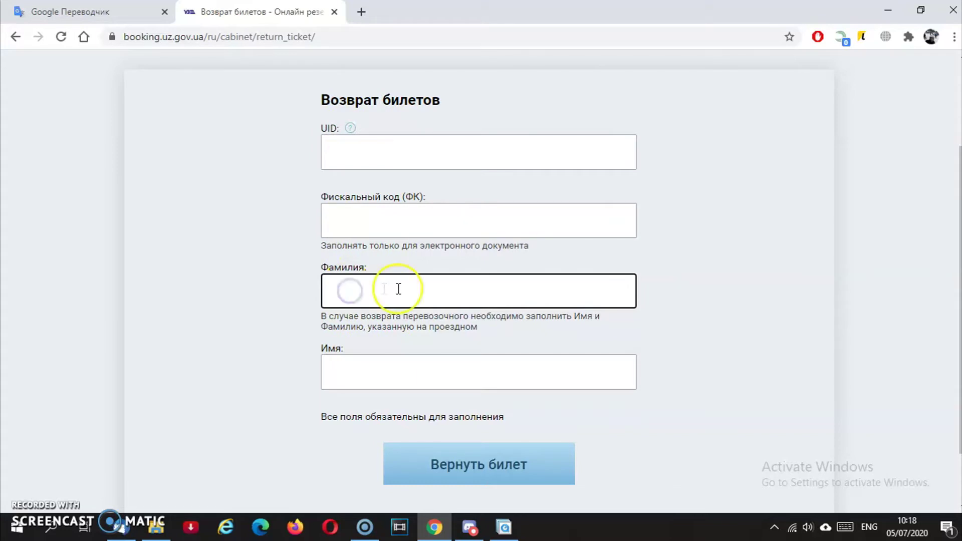
pyautogui.click(383, 365)
pyautogui.click(386, 375)
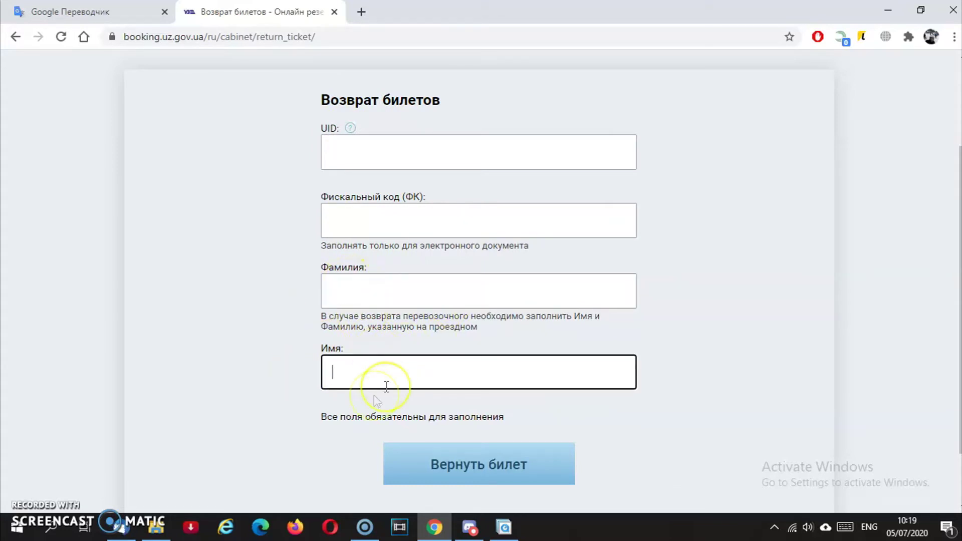
pyautogui.click(365, 351)
pyautogui.click(397, 296)
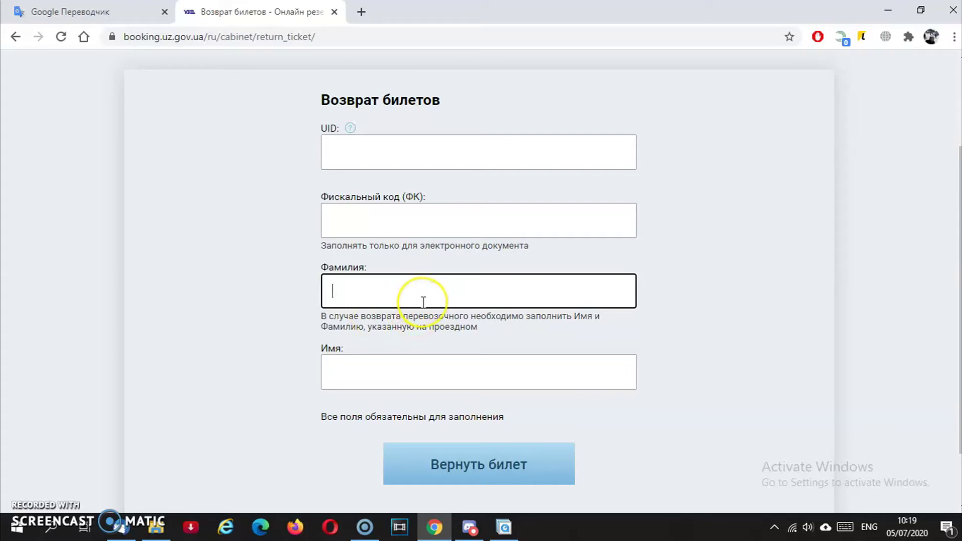
pyautogui.scroll(2, 426, 310)
pyautogui.scroll(-1, 429, 329)
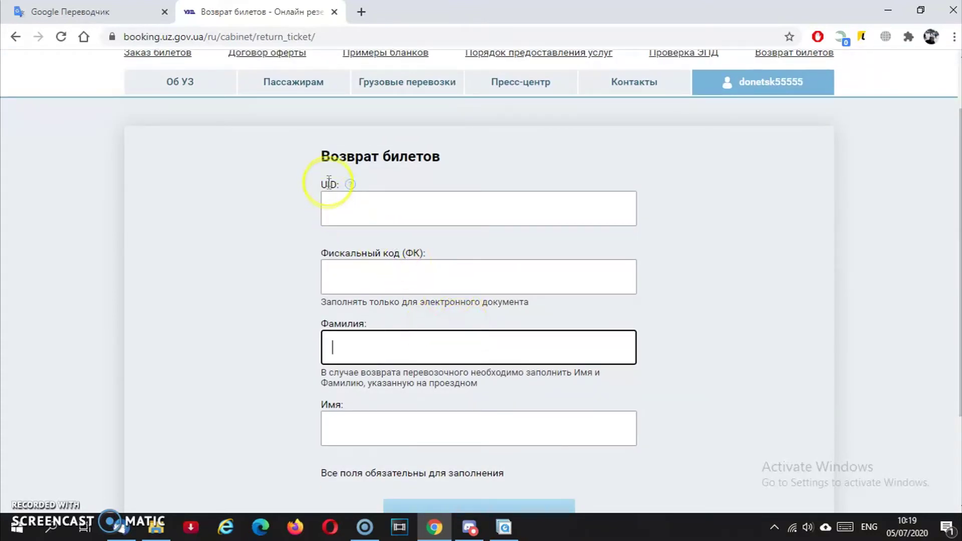
pyautogui.moveTo(351, 186)
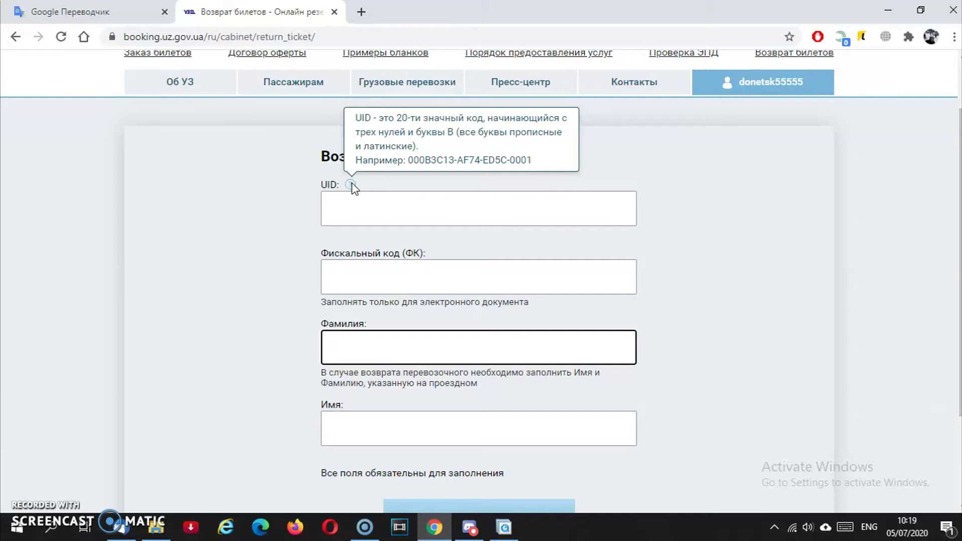
pyautogui.click(429, 149)
pyautogui.click(352, 185)
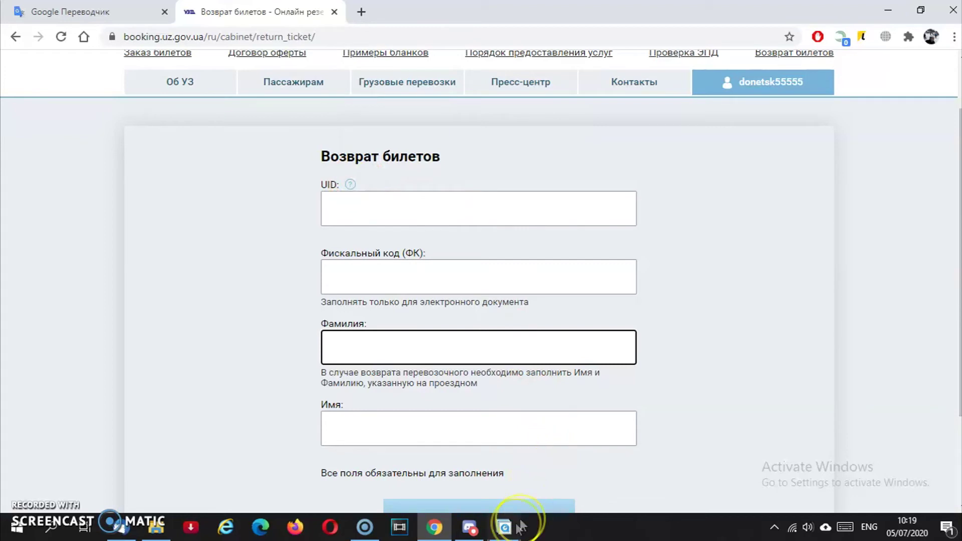
# Compare the form's UID and fiscal code fields with the ticket document in the Untitled.png image.
pyautogui.click(503, 527)
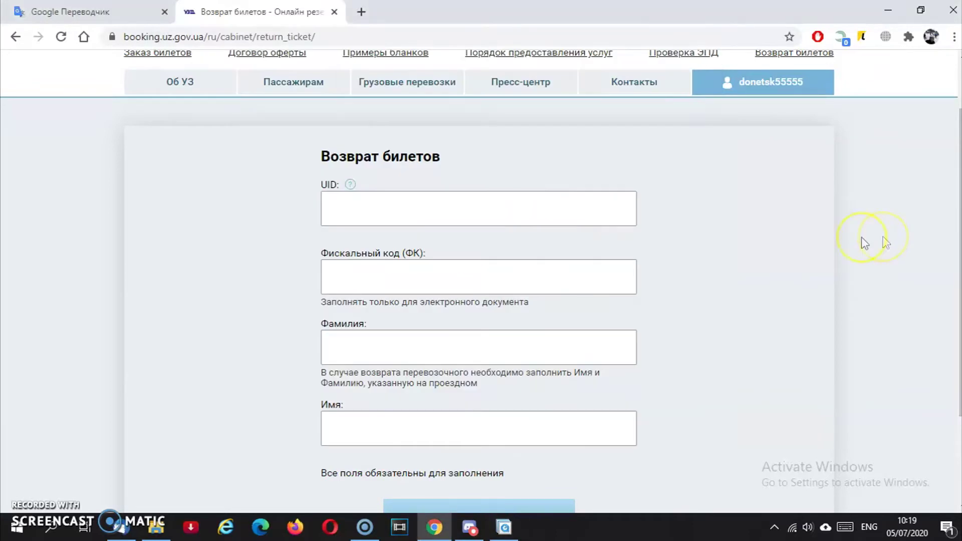
pyautogui.click(869, 241)
pyautogui.click(401, 209)
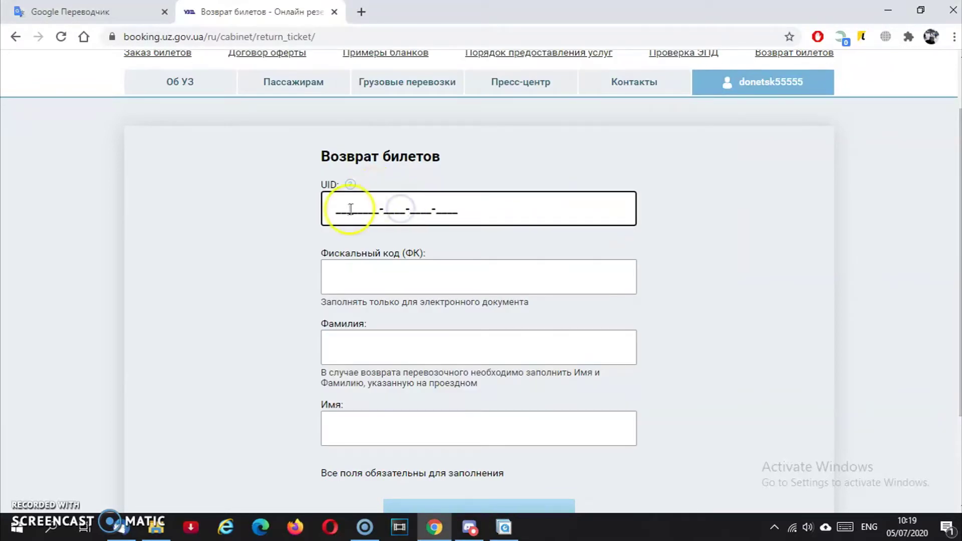
pyautogui.click(382, 210)
pyautogui.moveTo(329, 253); pyautogui.dragTo(422, 252)
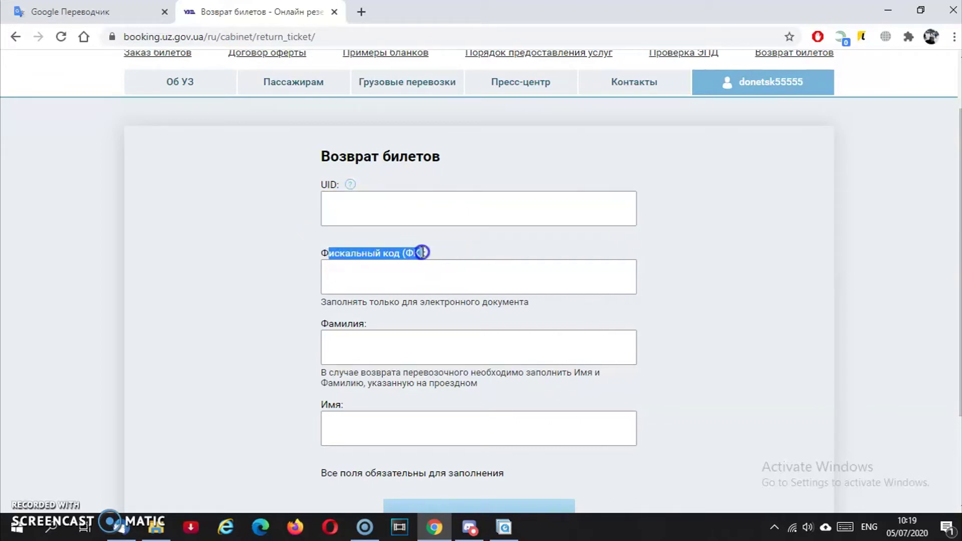
pyautogui.click(505, 530)
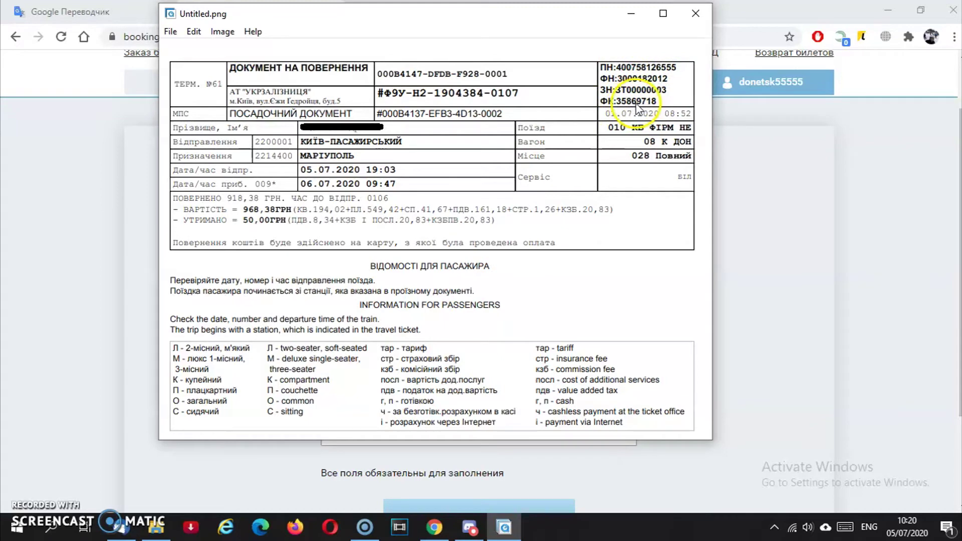
pyautogui.click(812, 214)
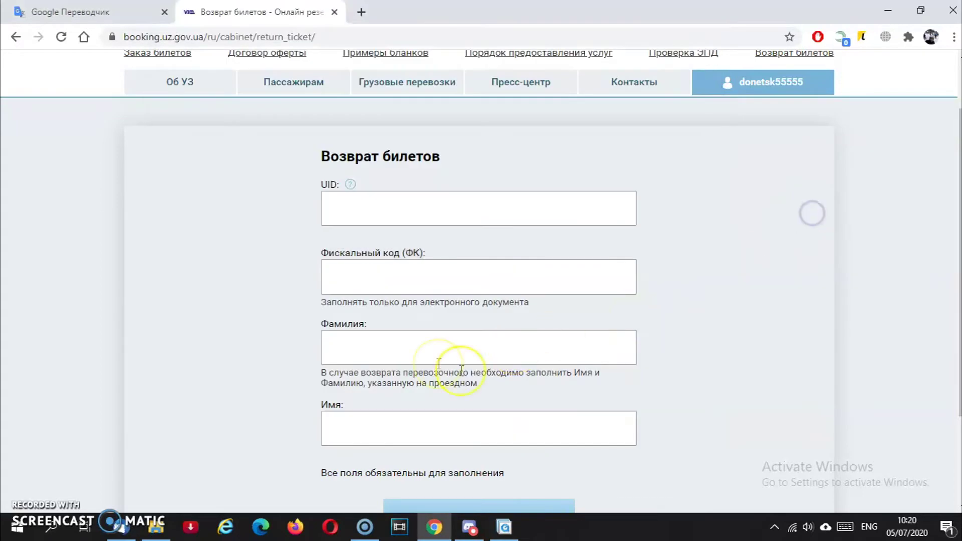
# Try to submit the ticket return form with all fields left blank, and dismiss the dialog.
pyautogui.click(357, 285)
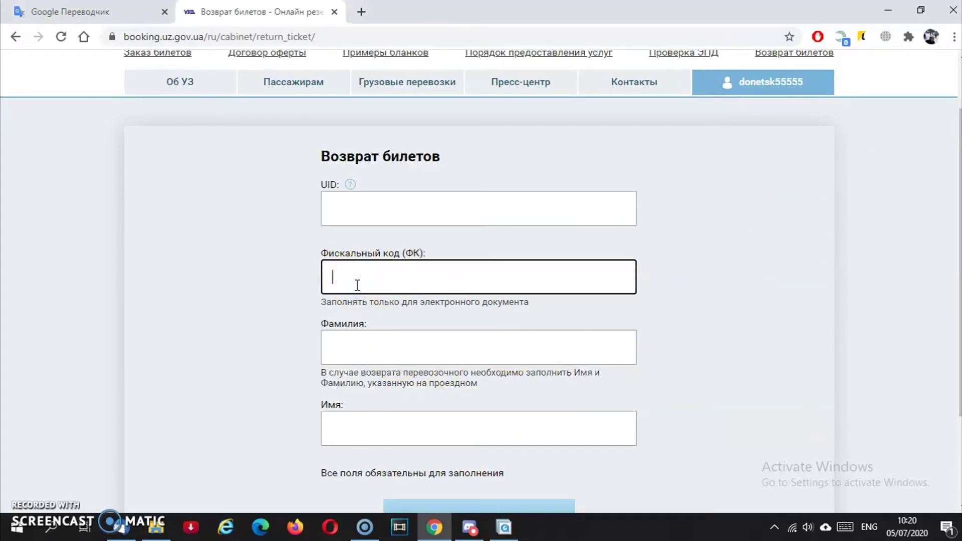
pyautogui.click(360, 348)
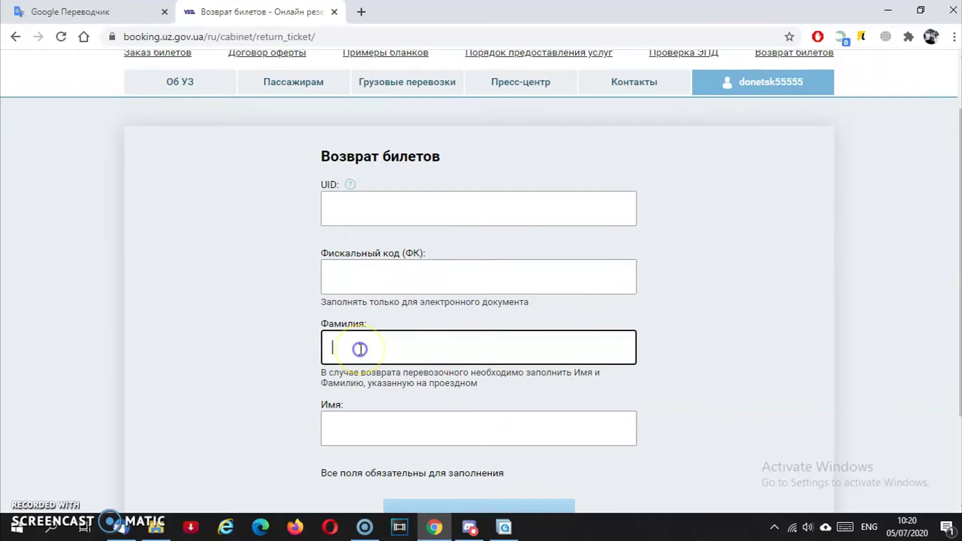
pyautogui.click(379, 432)
pyautogui.scroll(-3, 777, 350)
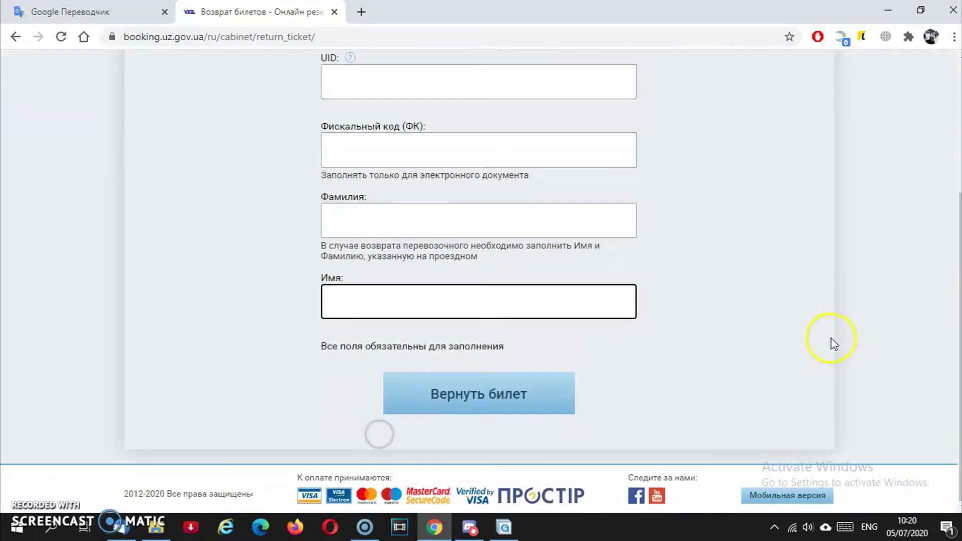
pyautogui.click(457, 394)
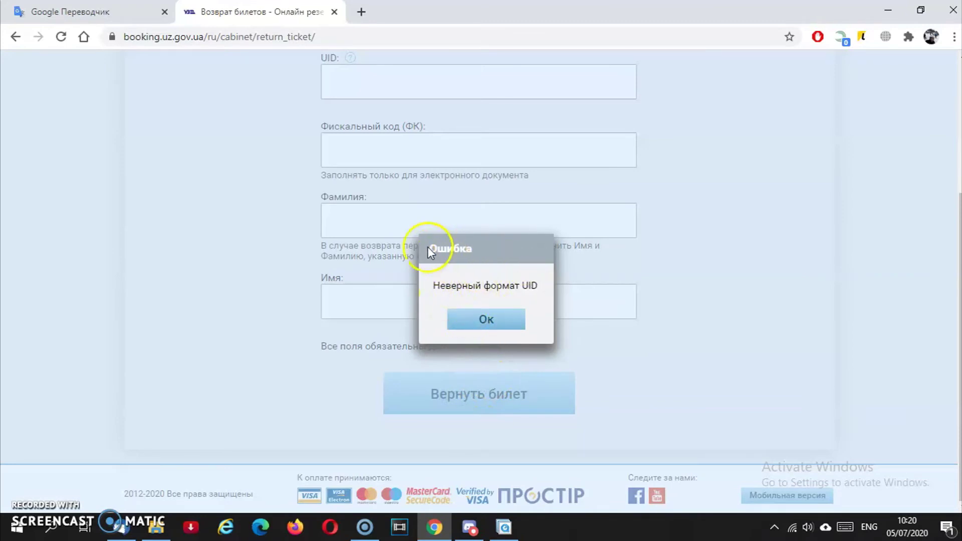
pyautogui.click(486, 319)
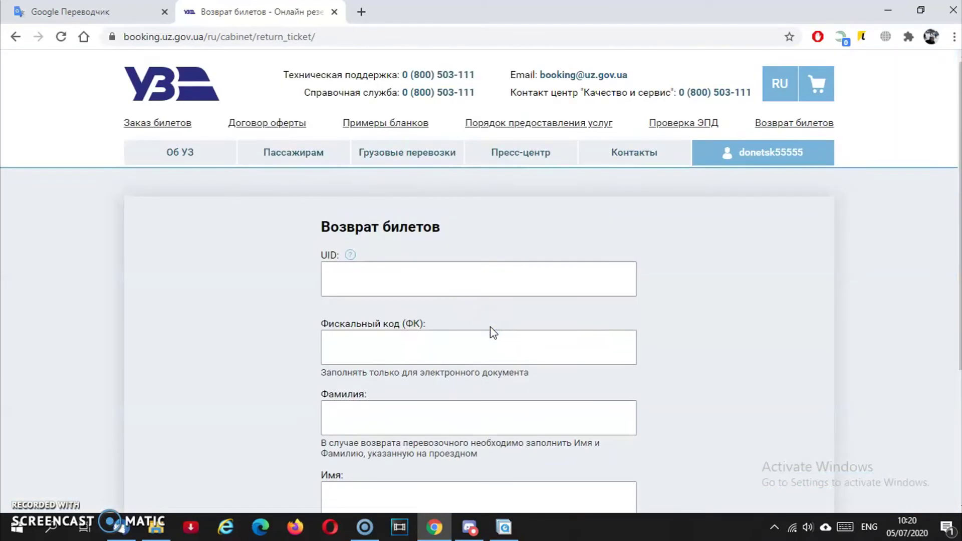
# Highlight the phone number of the quality and service contact centre in the page header, and clear the highlight.
pyautogui.click(495, 364)
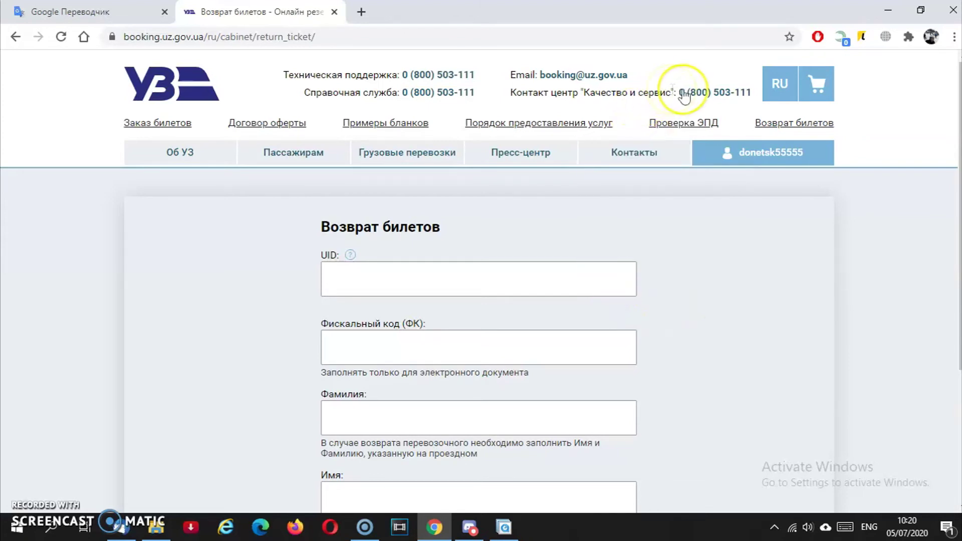
pyautogui.moveTo(674, 93); pyautogui.dragTo(757, 96)
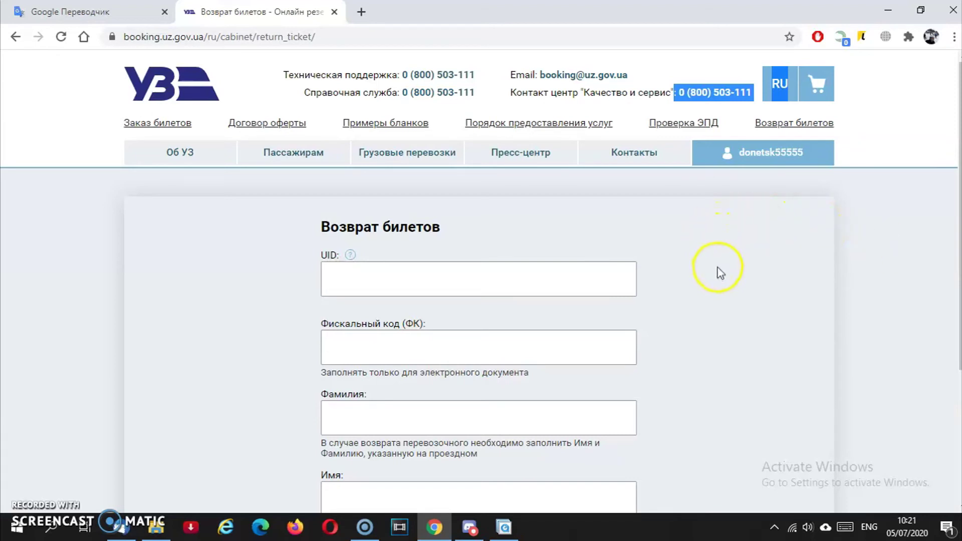
pyautogui.click(789, 300)
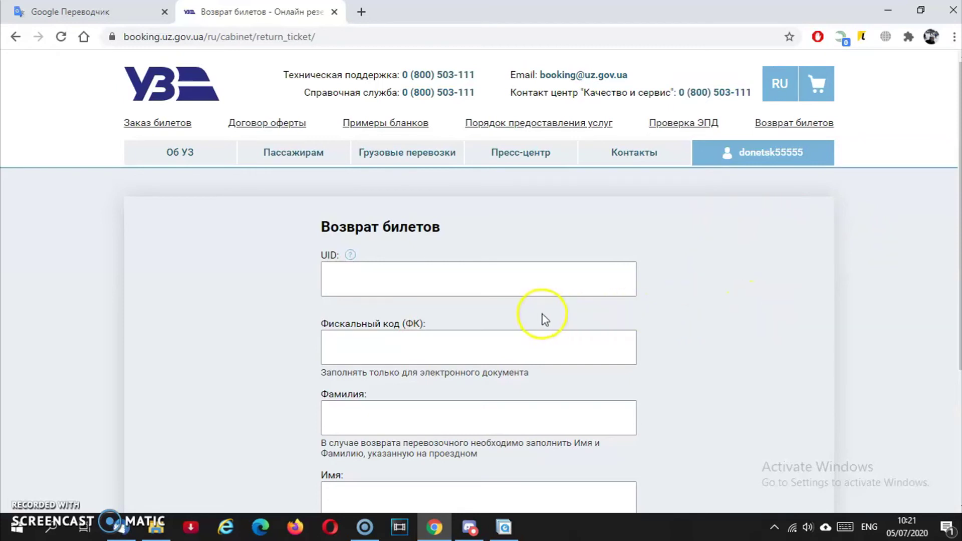
# Switch to the Untitled.png image and review the refund amounts on the return document.
pyautogui.moveTo(551, 155)
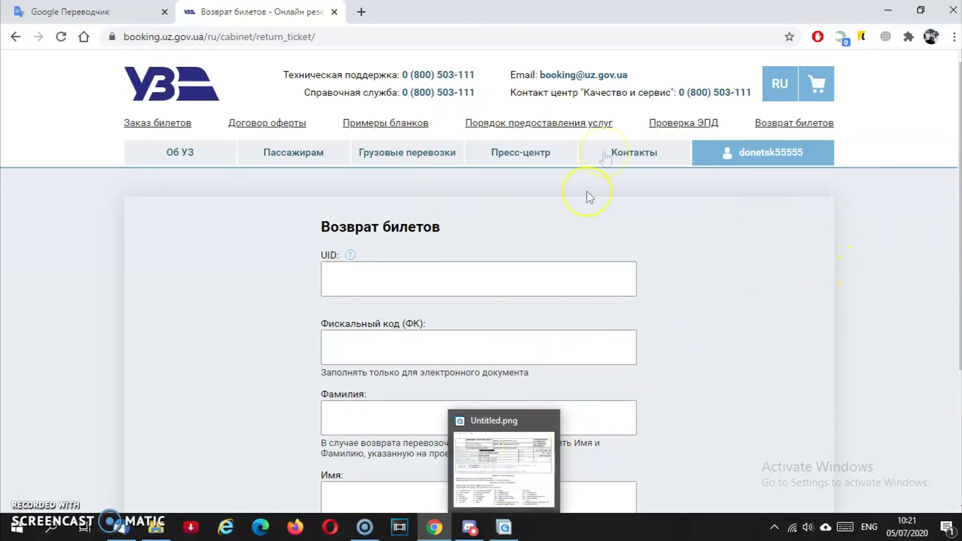
pyautogui.click(503, 527)
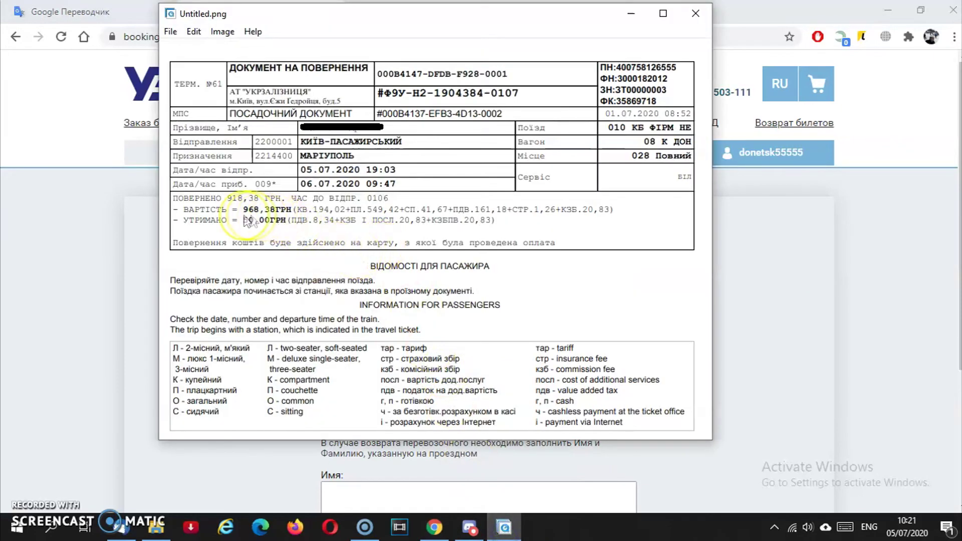